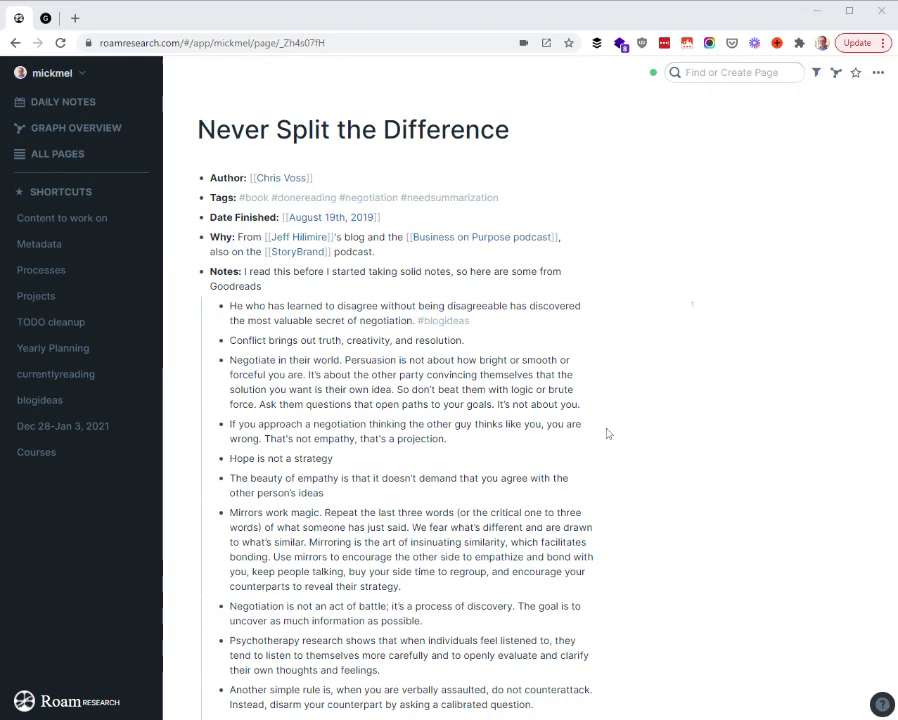
# Open the blogideas page and scroll its linked references, filtered to 9 of 71
pyautogui.scroll(-3, 606, 433)
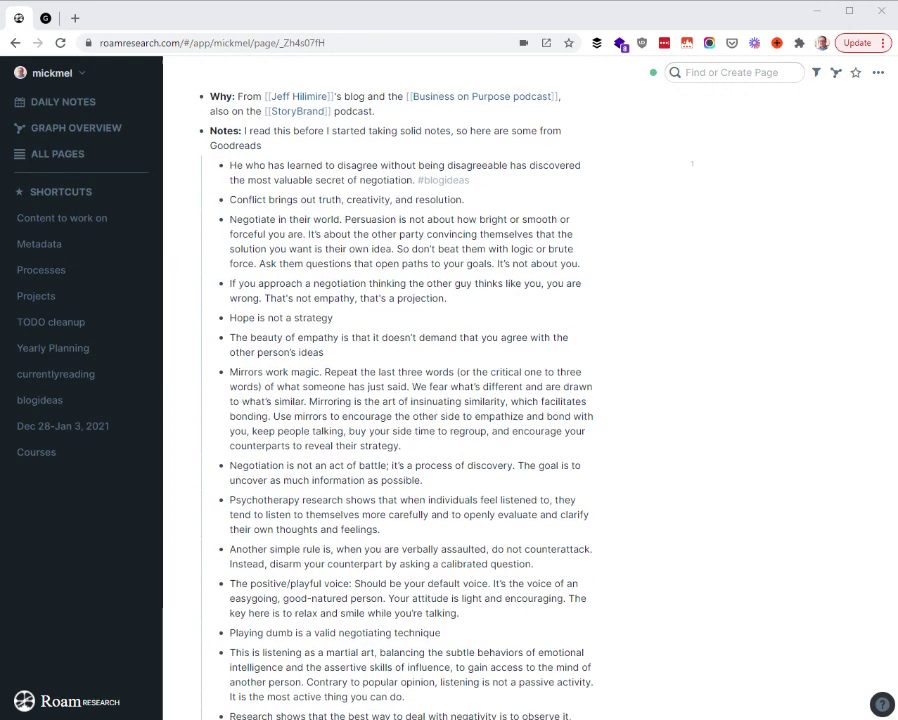
pyautogui.scroll(-3, 400, 400)
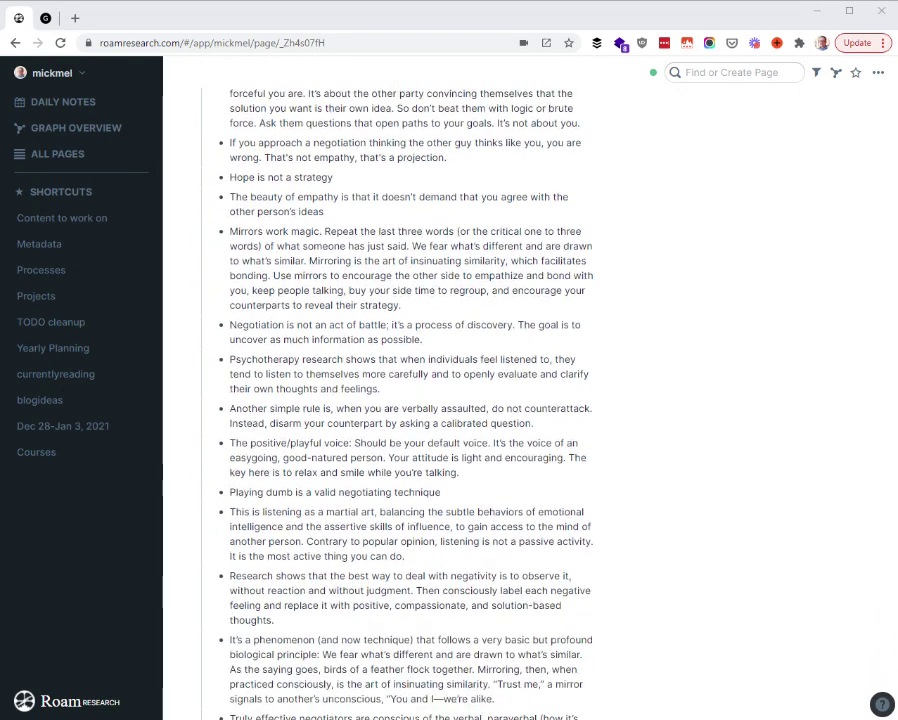
pyautogui.scroll(6, 400, 400)
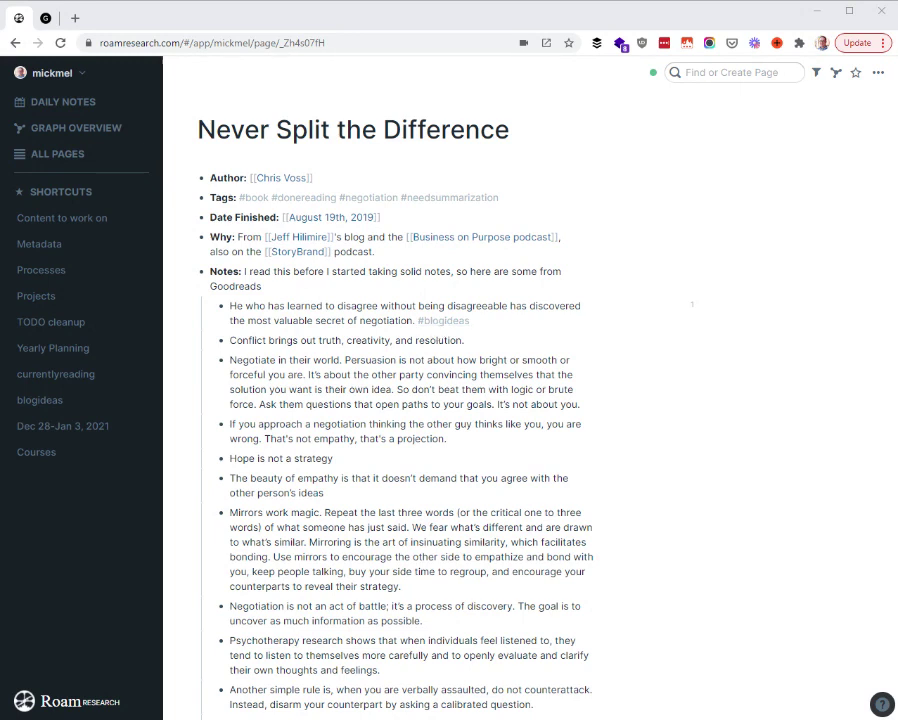
pyautogui.click(445, 321)
pyautogui.scroll(-1, 587, 366)
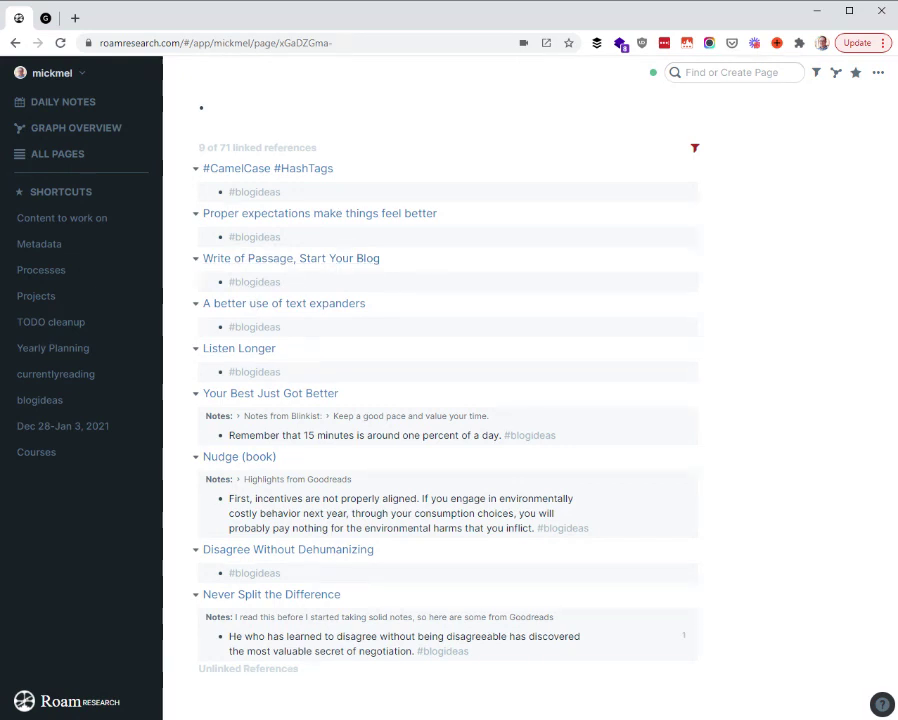
pyautogui.scroll(-1, 484, 358)
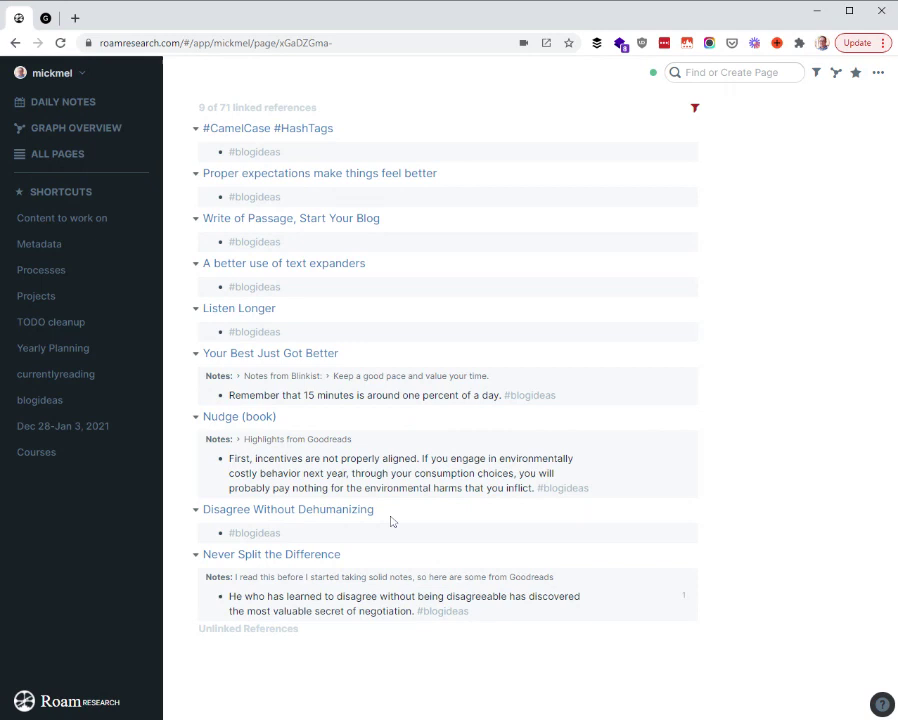
# In Disagree Without Dehumanizing, add a block referencing the 'He who has learned' quote
pyautogui.click(288, 512)
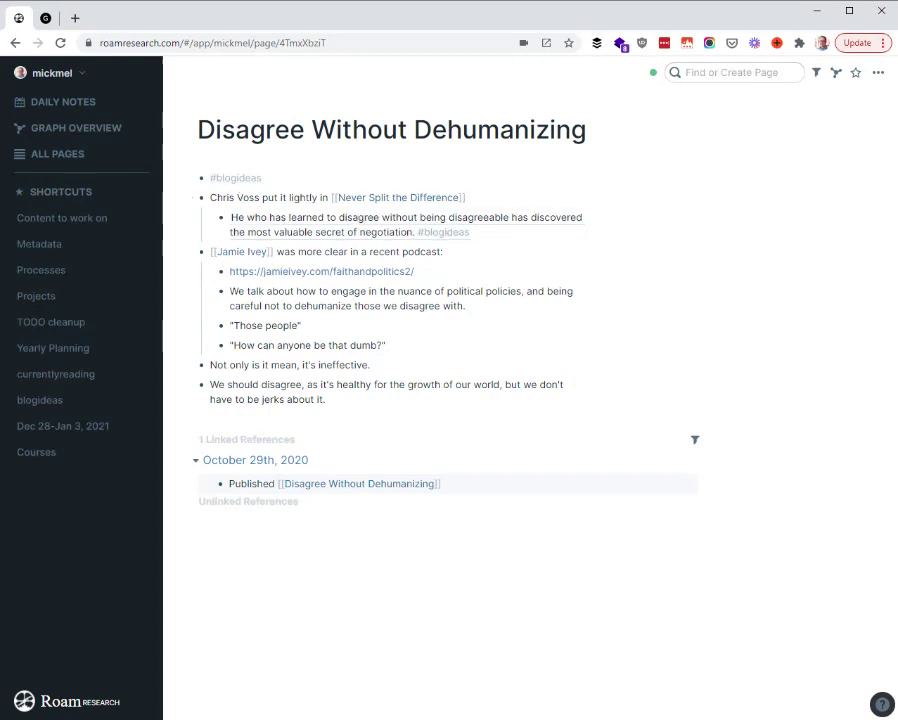
pyautogui.write('((gu4G5ap2eU))')
pyautogui.hotkey('ctrl', 'z')
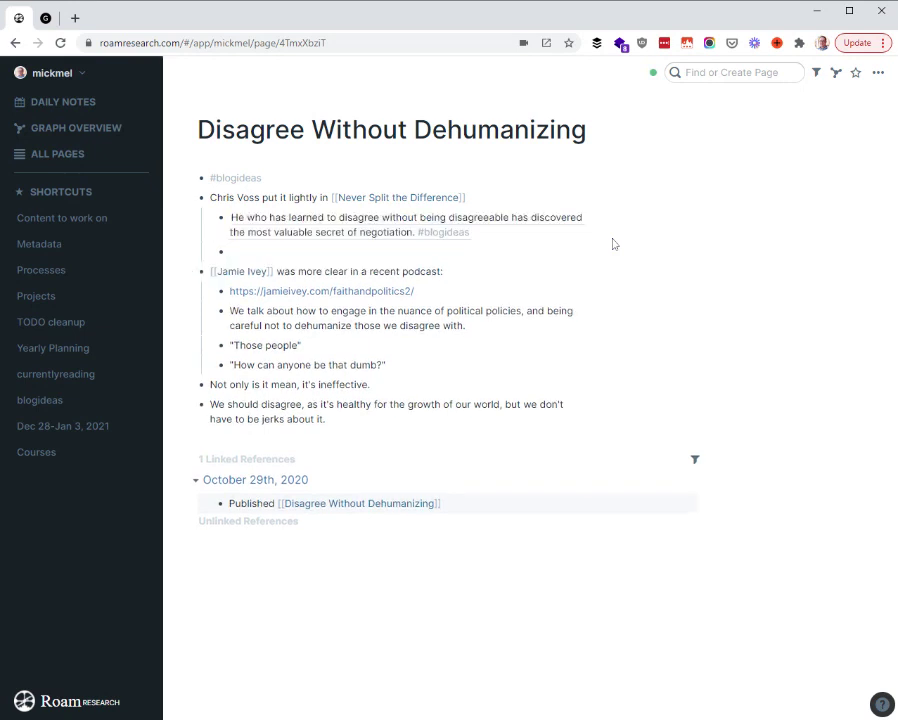
pyautogui.write('((')
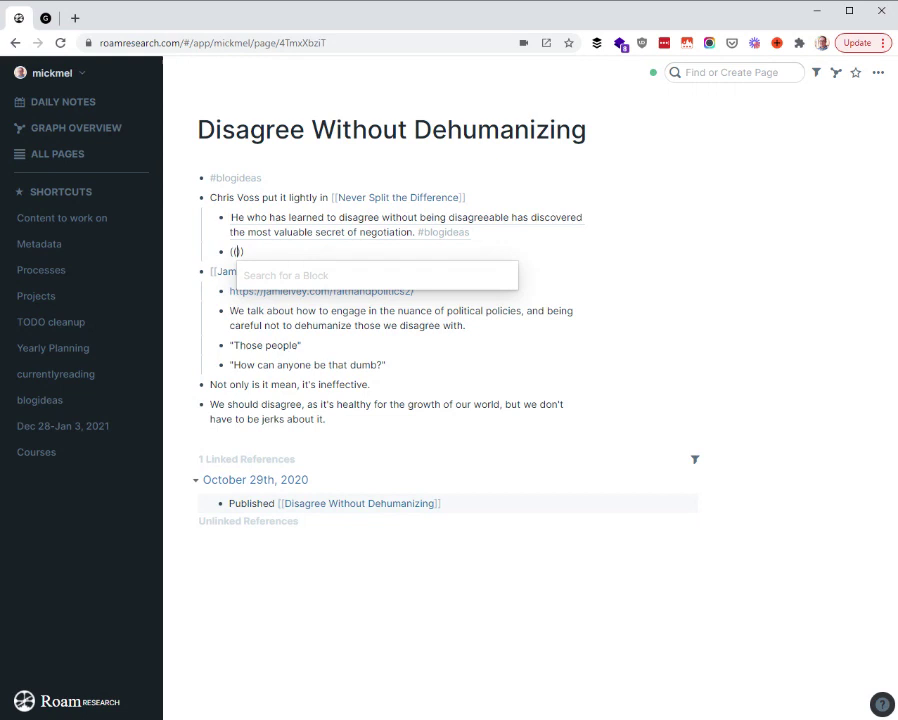
pyautogui.write('he who')
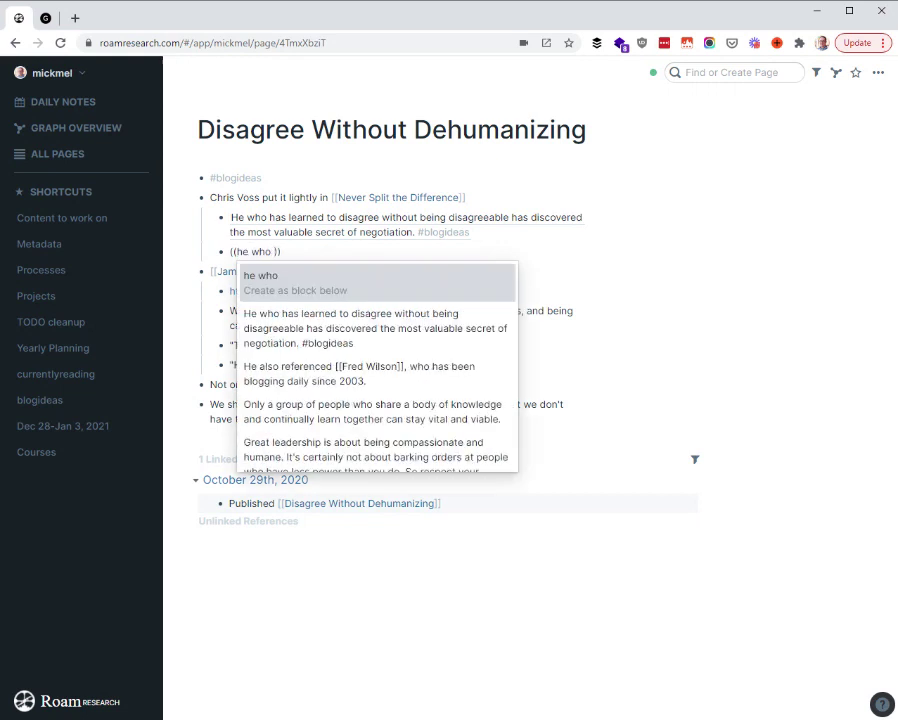
pyautogui.press('Down')
pyautogui.press('Return')
pyautogui.click(301, 345)
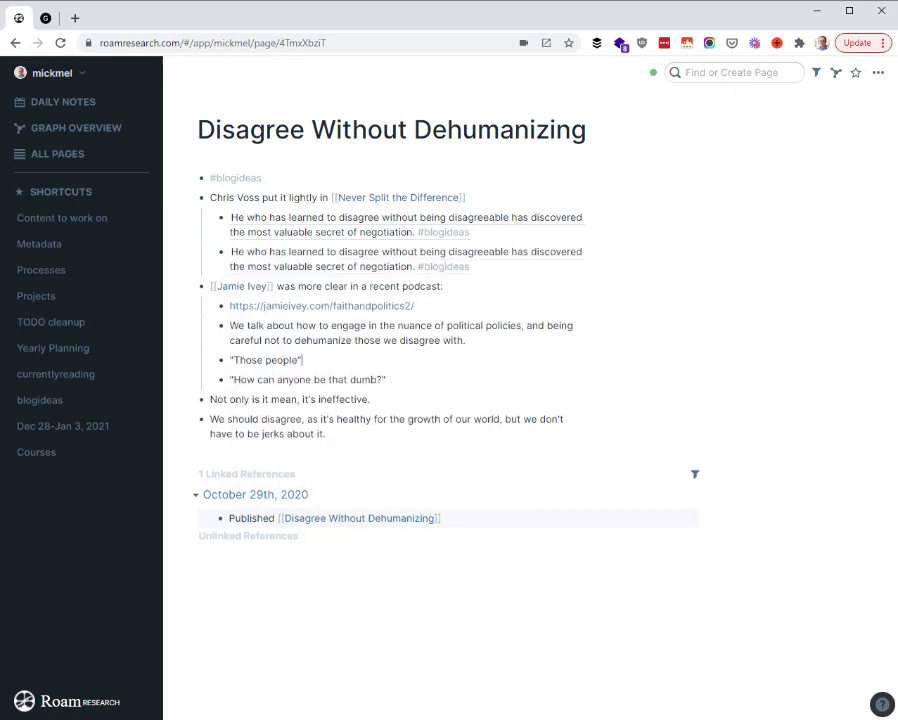
# Delete the duplicate quote block and go to the Never Split the Difference page
pyautogui.click(400, 258)
pyautogui.hotkey('ctrl', 'a')
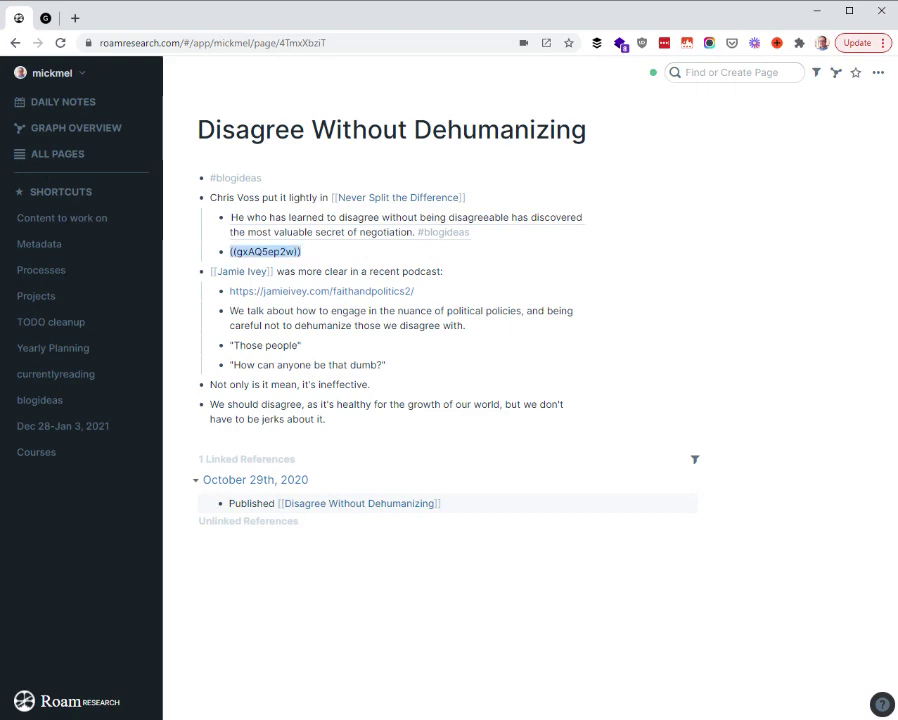
pyautogui.press('BackSpace')
pyautogui.press('BackSpace')
pyautogui.press('Escape')
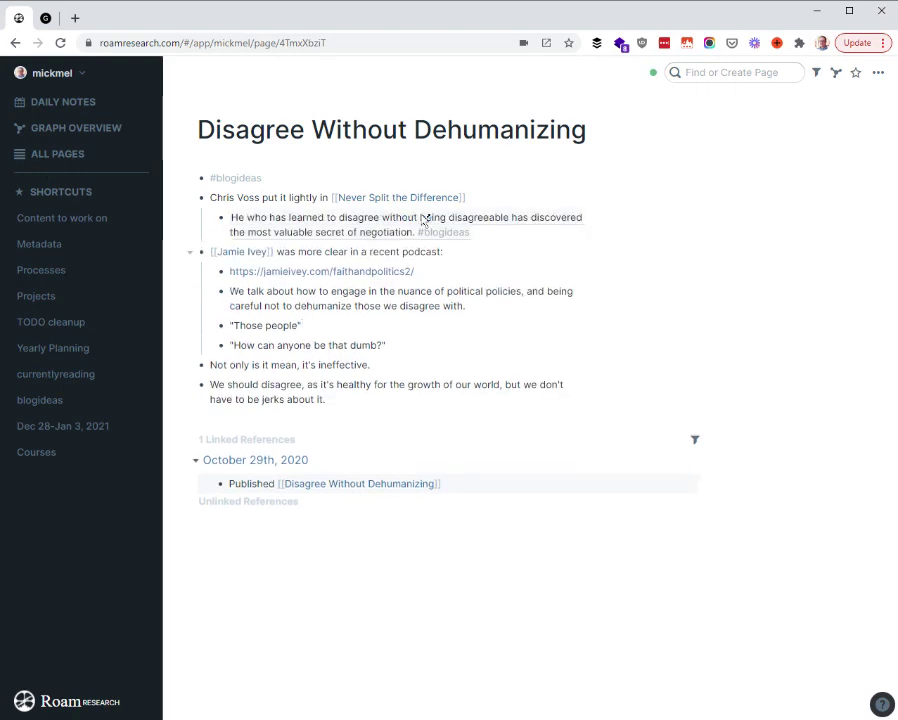
pyautogui.click(266, 197)
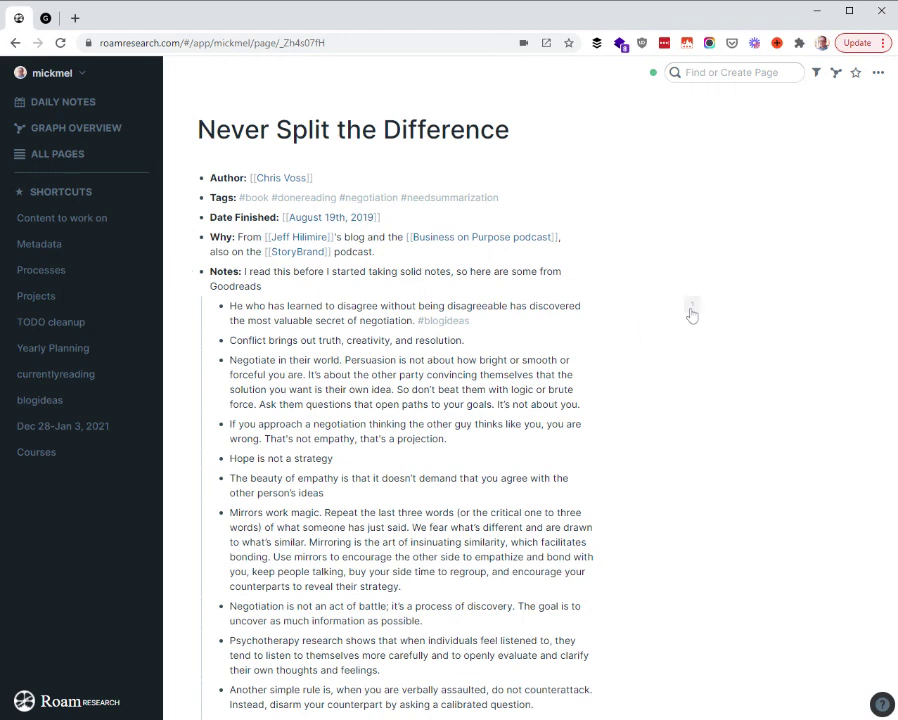
# Remove #blogideas from the Never Split the Difference quote, then reopen Disagree Without Dehumanizing
pyautogui.click(691, 304)
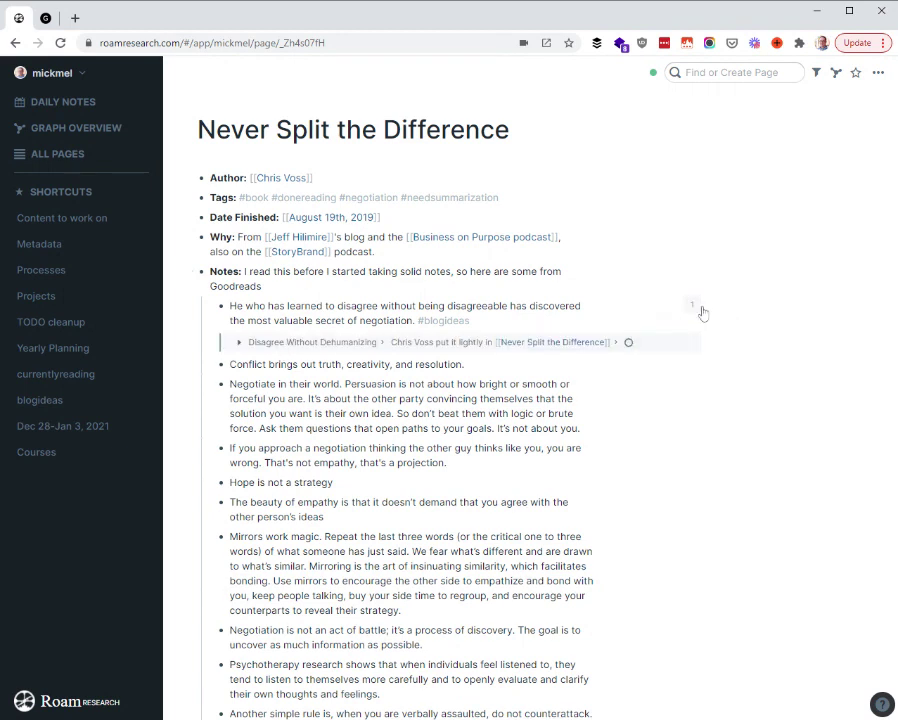
pyautogui.click(691, 305)
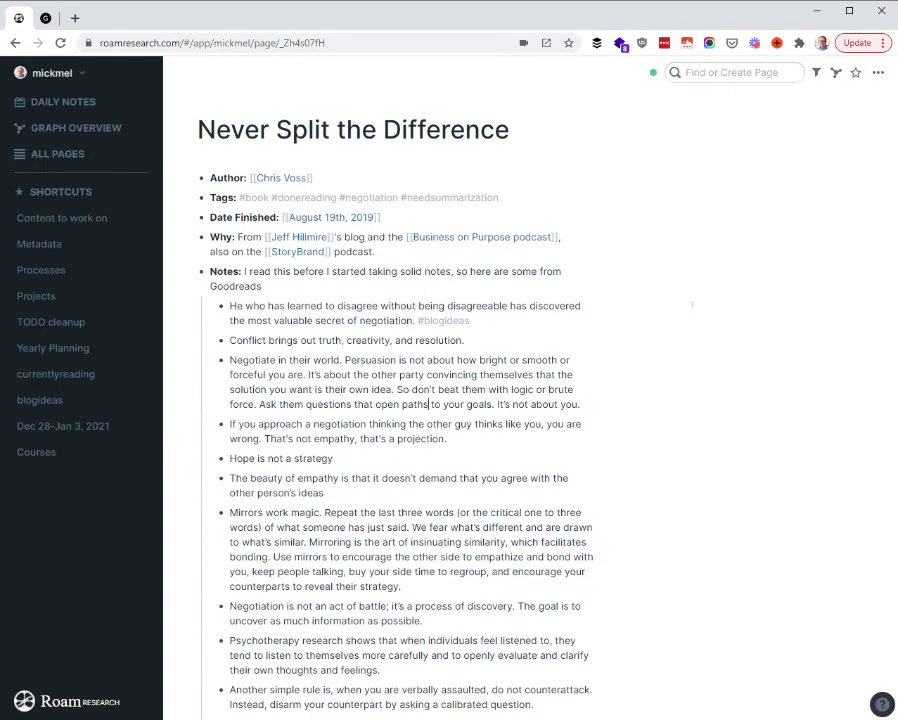
pyautogui.click(474, 320)
pyautogui.press('BackSpace')
pyautogui.press('BackSpace')
pyautogui.press('BackSpace')
pyautogui.press('BackSpace')
pyautogui.press('BackSpace')
pyautogui.press('BackSpace')
pyautogui.press('BackSpace')
pyautogui.press('BackSpace')
pyautogui.press('BackSpace')
pyautogui.press('BackSpace')
pyautogui.click(40, 400)
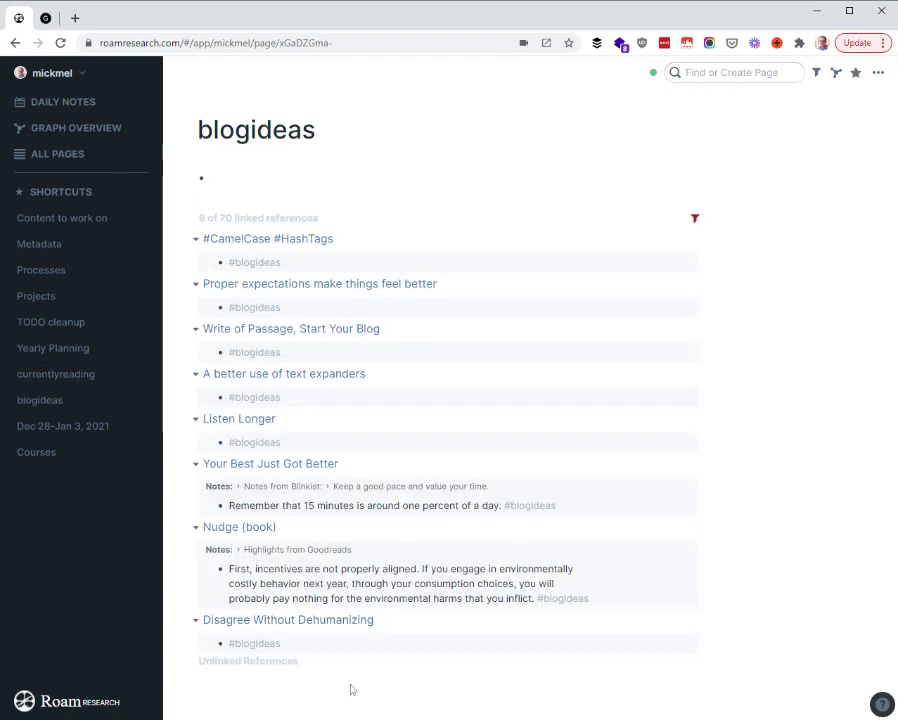
pyautogui.click(273, 621)
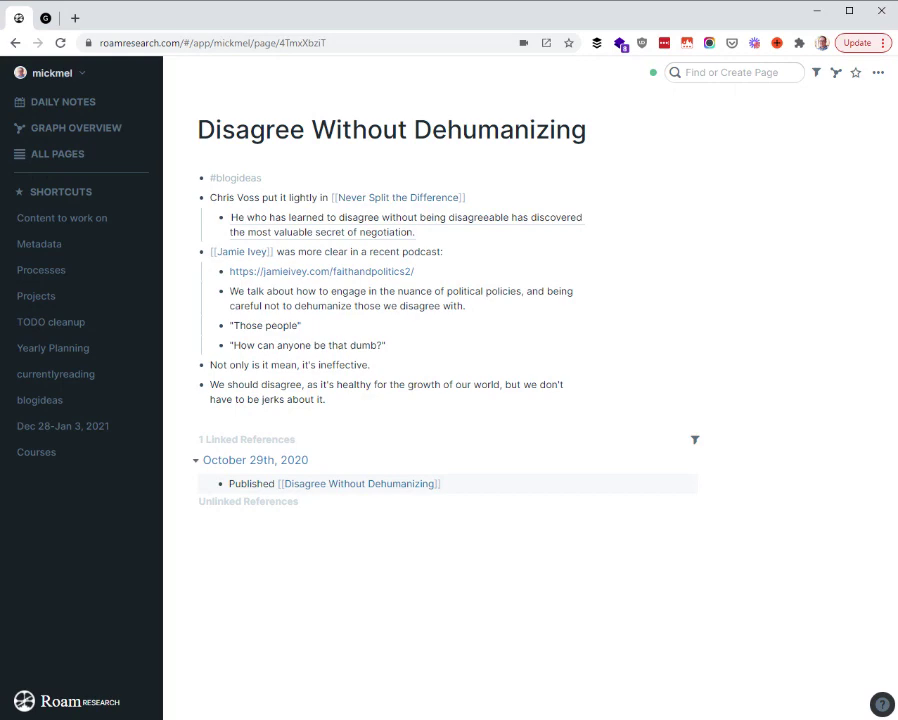
# Read the published Disagree Without Dehumanizing post on mickmel.com, then return to the Roam note
pyautogui.click(45, 18)
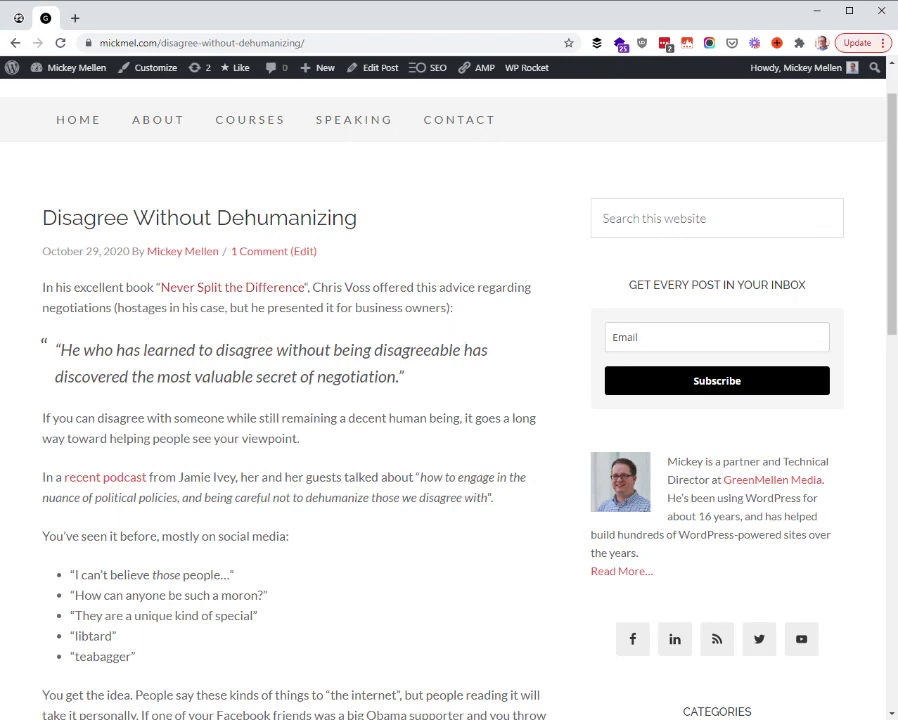
pyautogui.scroll(-1, 449, 400)
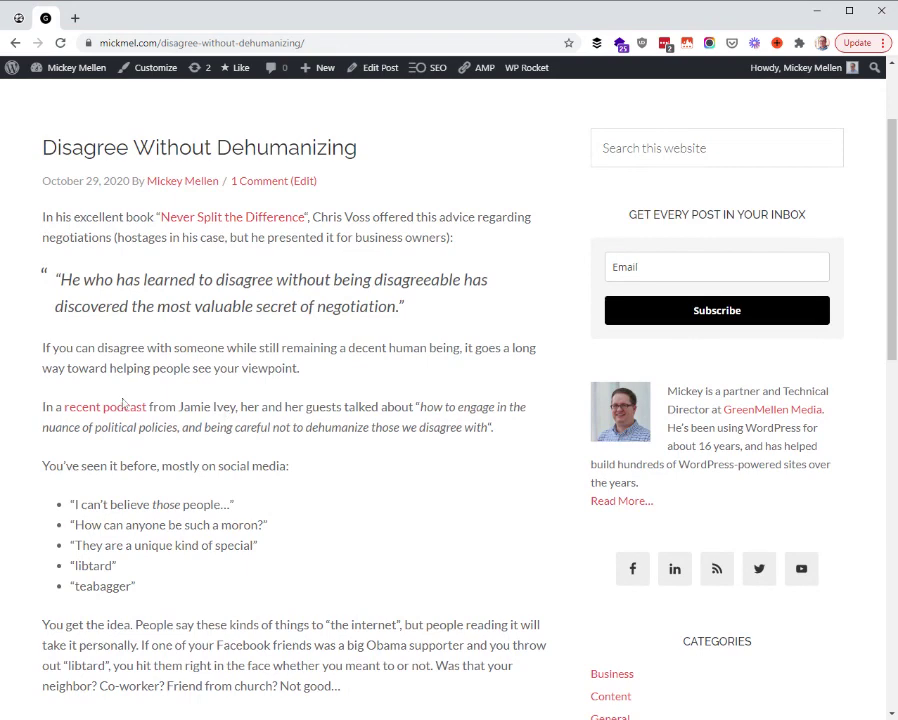
pyautogui.scroll(-2, 136, 516)
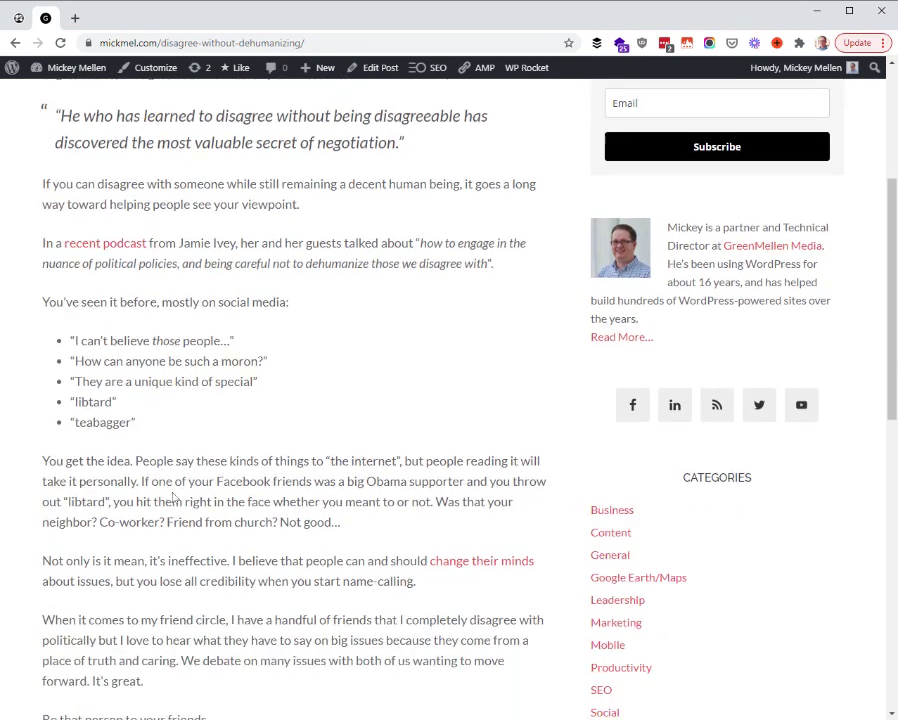
pyautogui.scroll(-2, 173, 497)
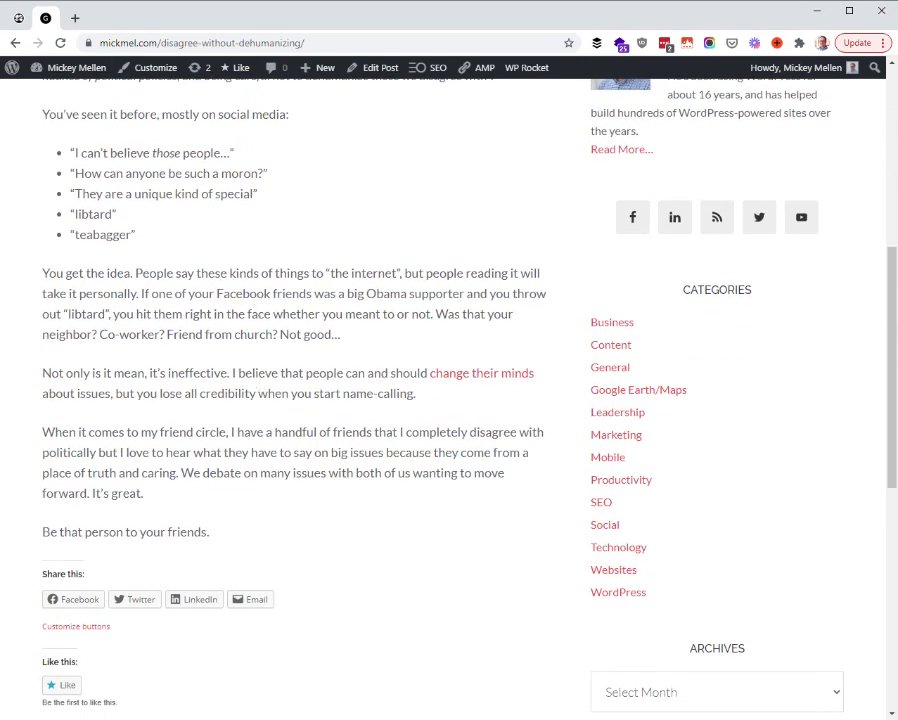
pyautogui.click(12, 16)
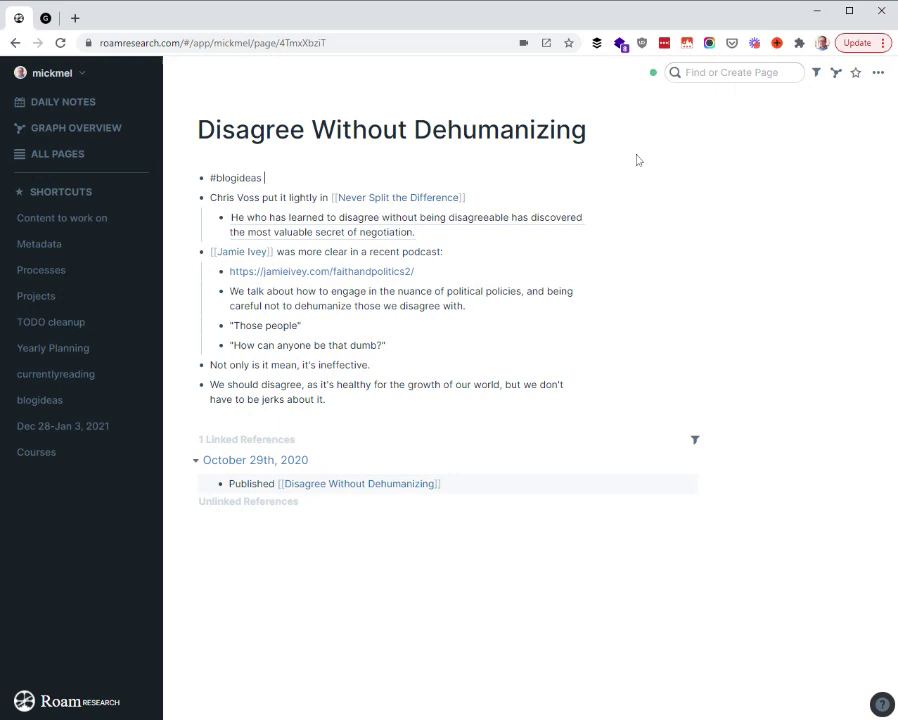
# Tag the note #drafted and confirm blogideas now lists 7 of 70 filtered references
pyautogui.write('#drafted')
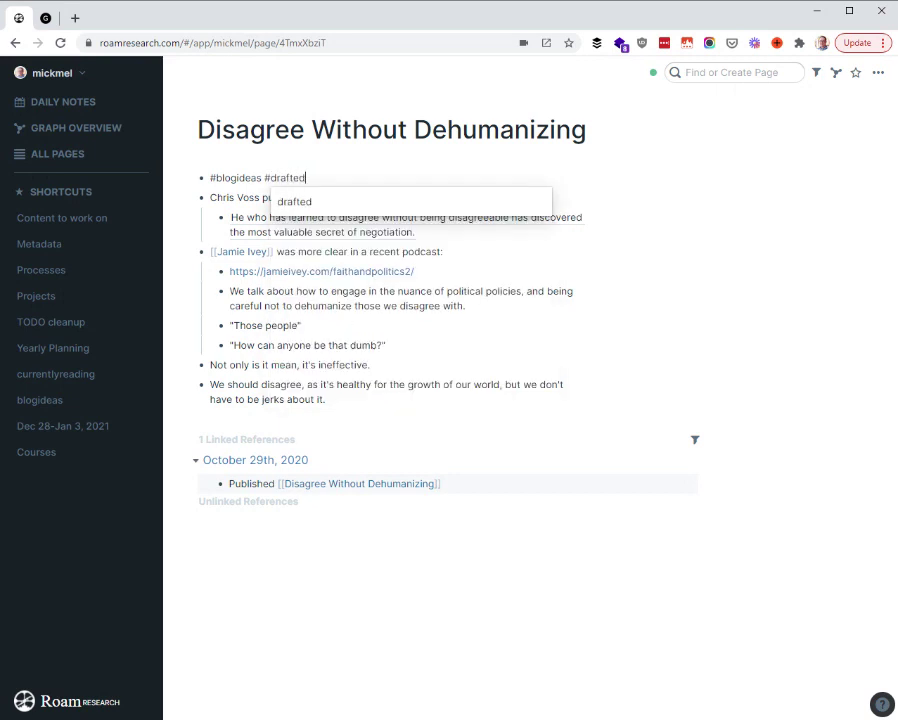
pyautogui.click(563, 437)
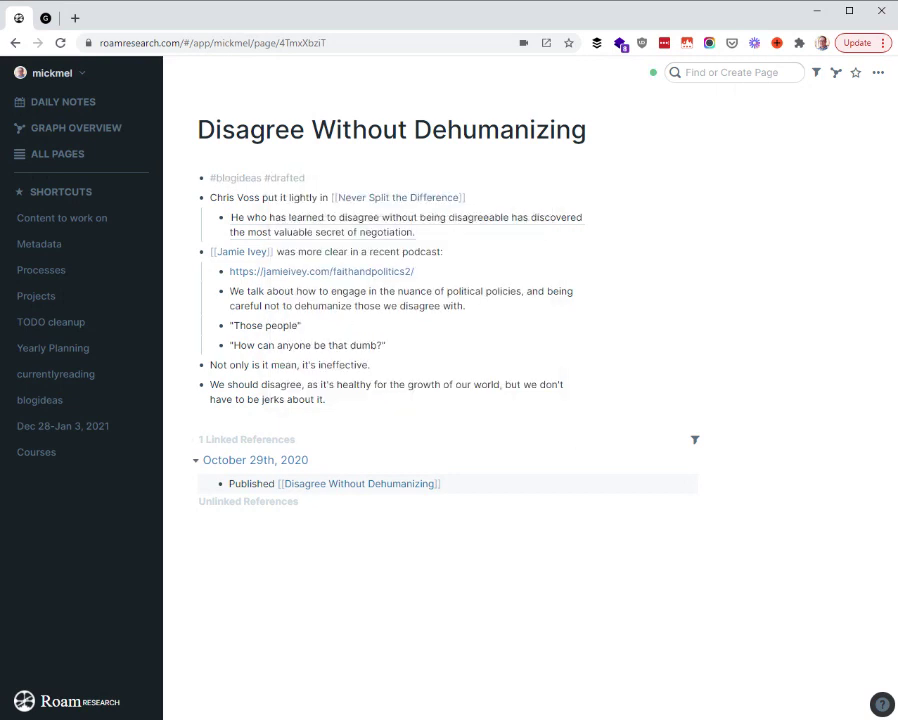
pyautogui.click(30, 402)
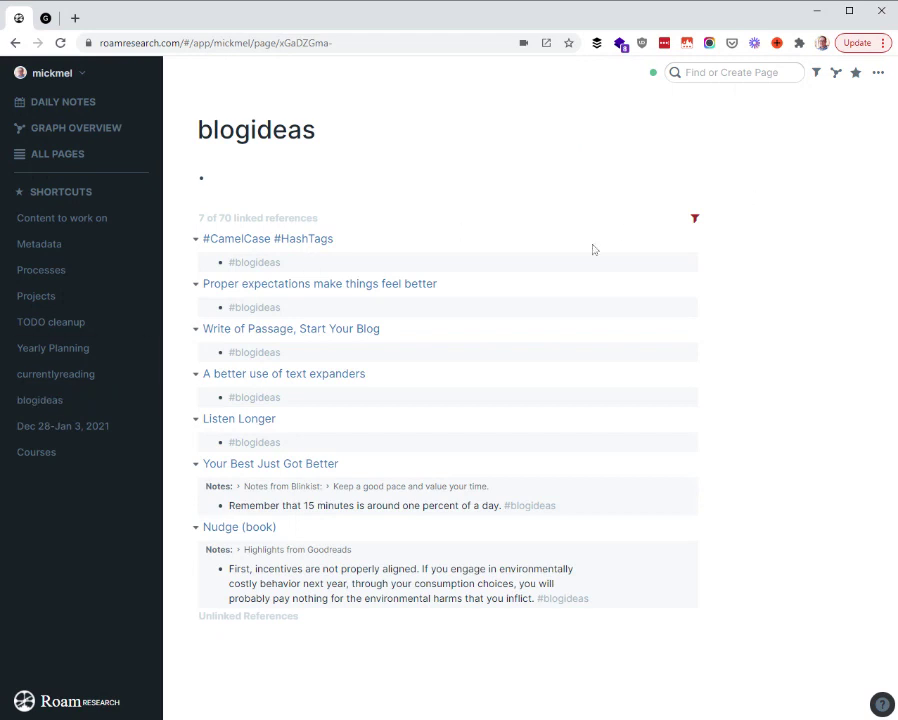
pyautogui.click(697, 219)
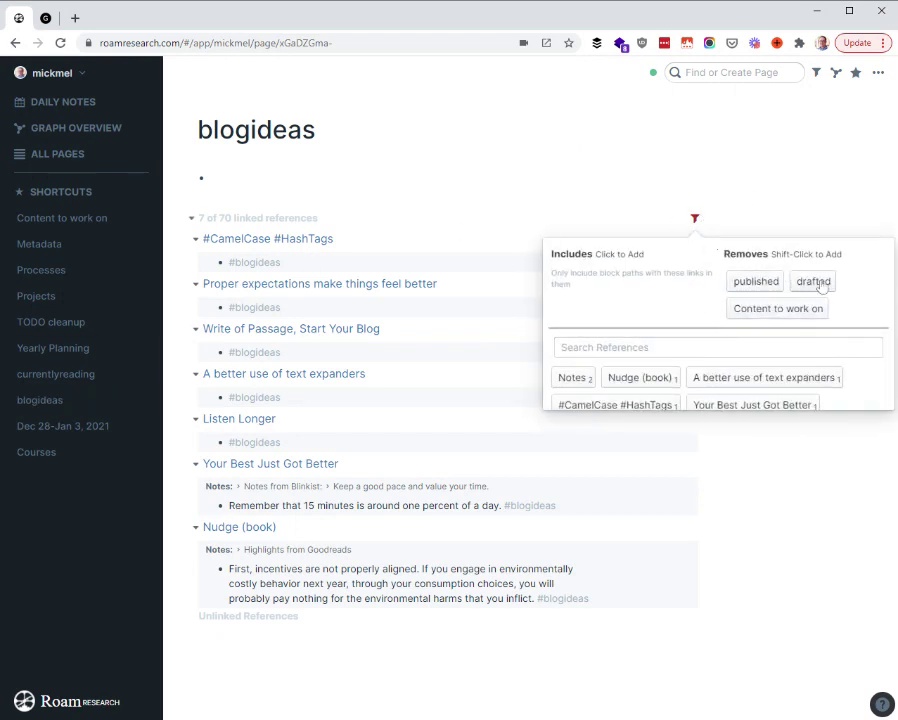
pyautogui.click(534, 154)
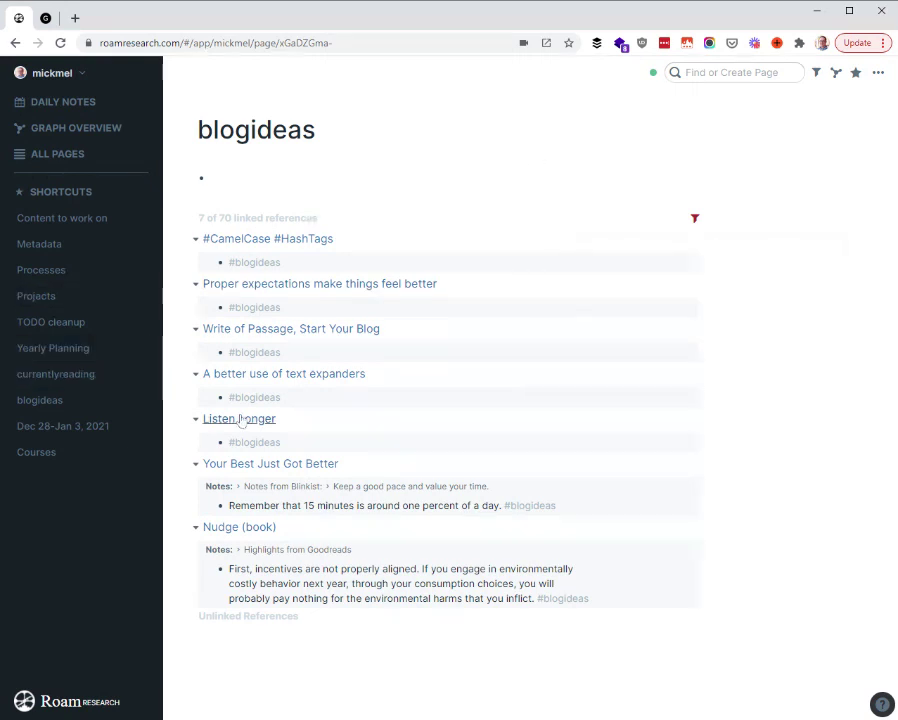
# Find the Disagree Without Dehumanizing page via search and change its #drafted tag to #published
pyautogui.hotkey('ctrl', 'u')
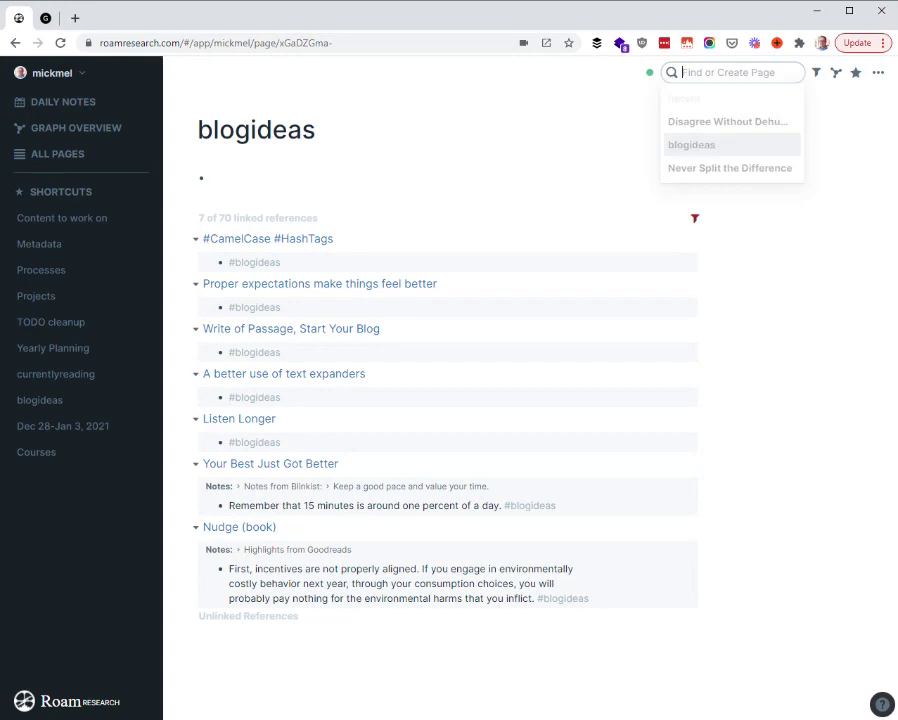
pyautogui.write('di')
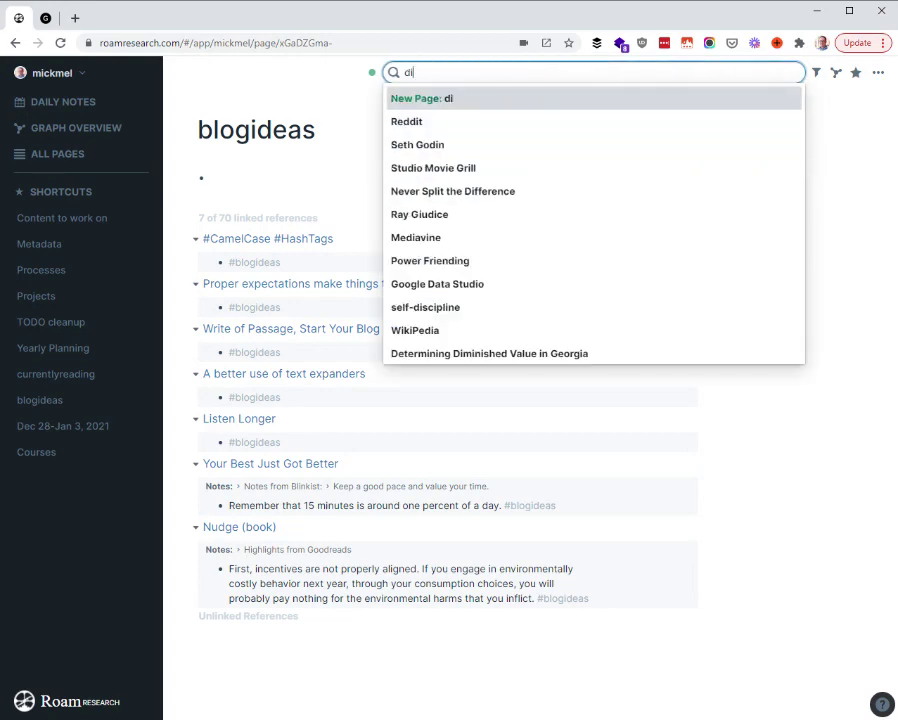
pyautogui.write('sagree')
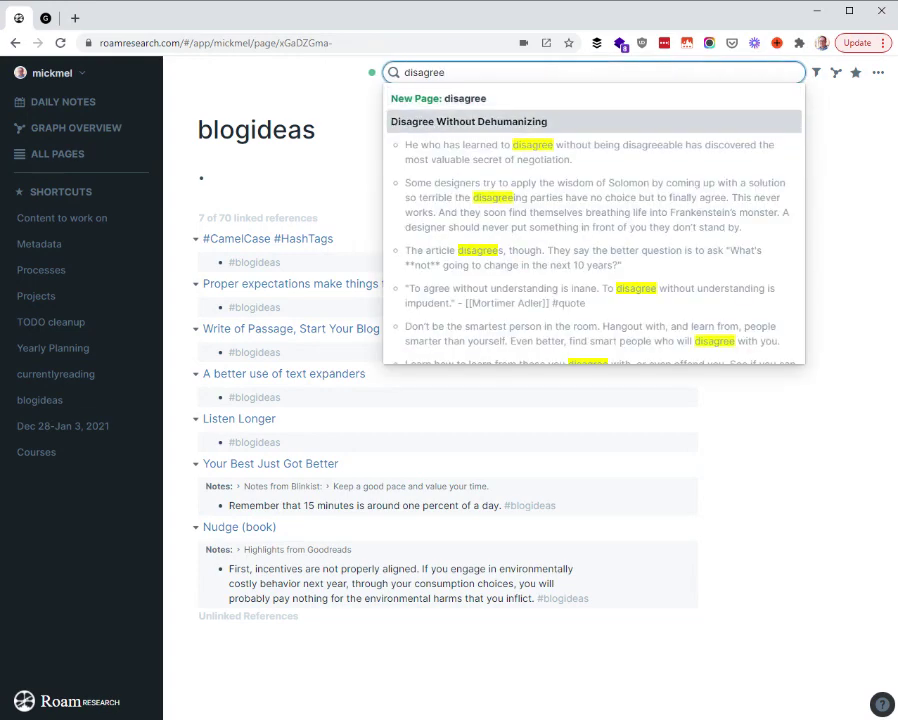
pyautogui.press('Return')
pyautogui.click(305, 177)
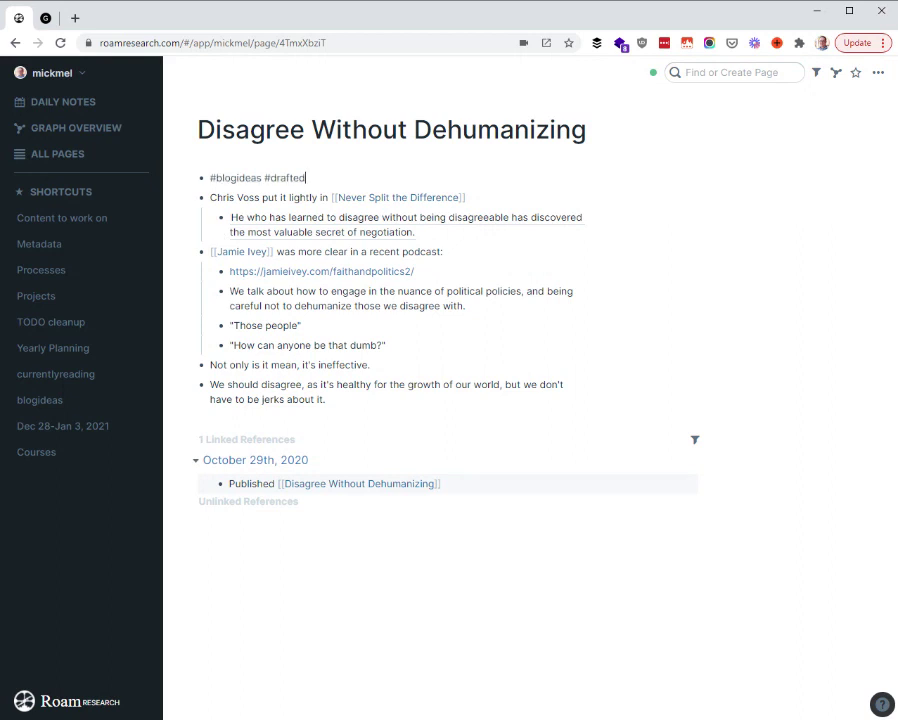
pyautogui.press('BackSpace')
pyautogui.press('BackSpace')
pyautogui.press('BackSpace')
pyautogui.press('BackSpace')
pyautogui.press('BackSpace')
pyautogui.press('BackSpace')
pyautogui.press('BackSpace')
pyautogui.write('published')
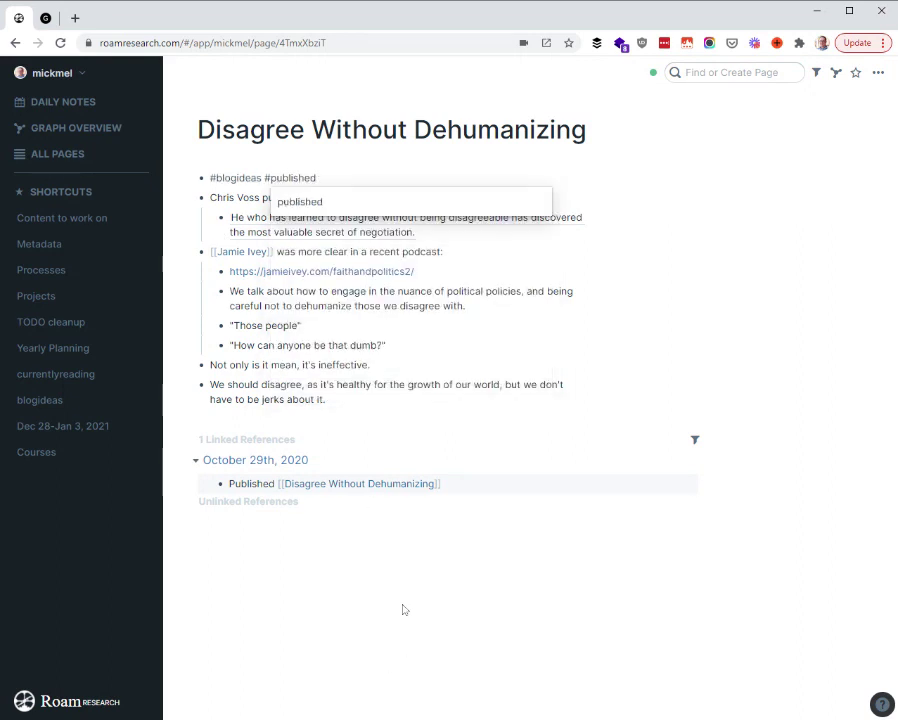
pyautogui.press('Escape')
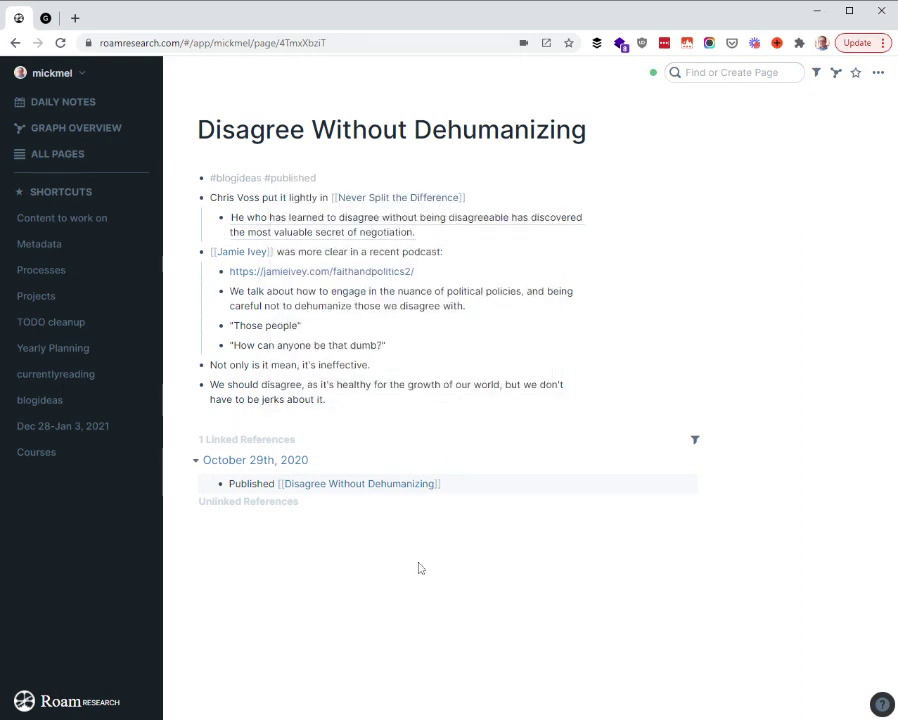
# From blogideas, open 'A better use of text expanders', select its bullets, then go back
pyautogui.click(44, 404)
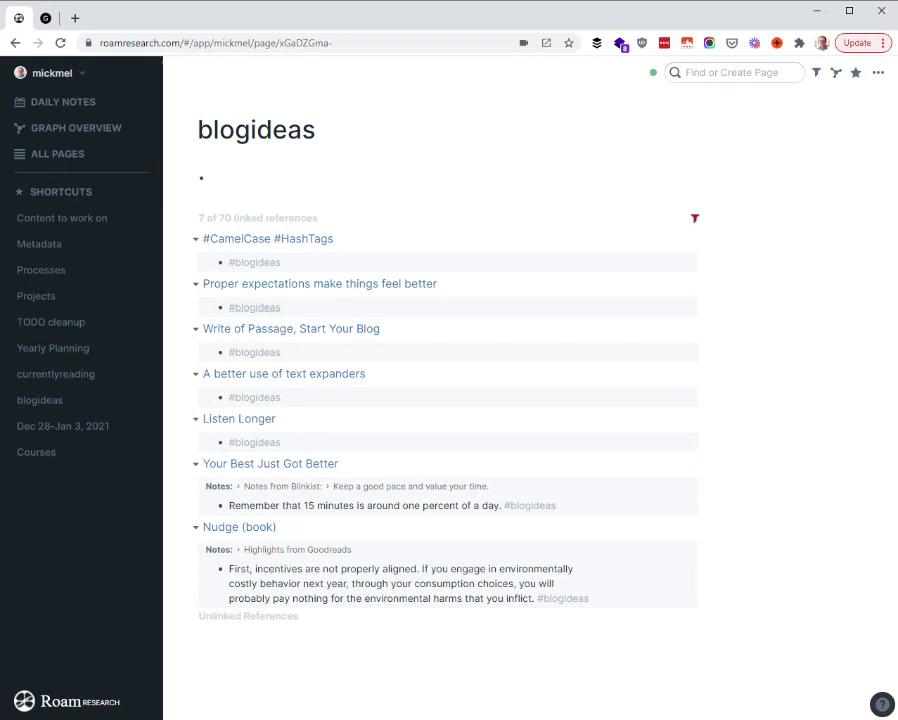
pyautogui.click(282, 375)
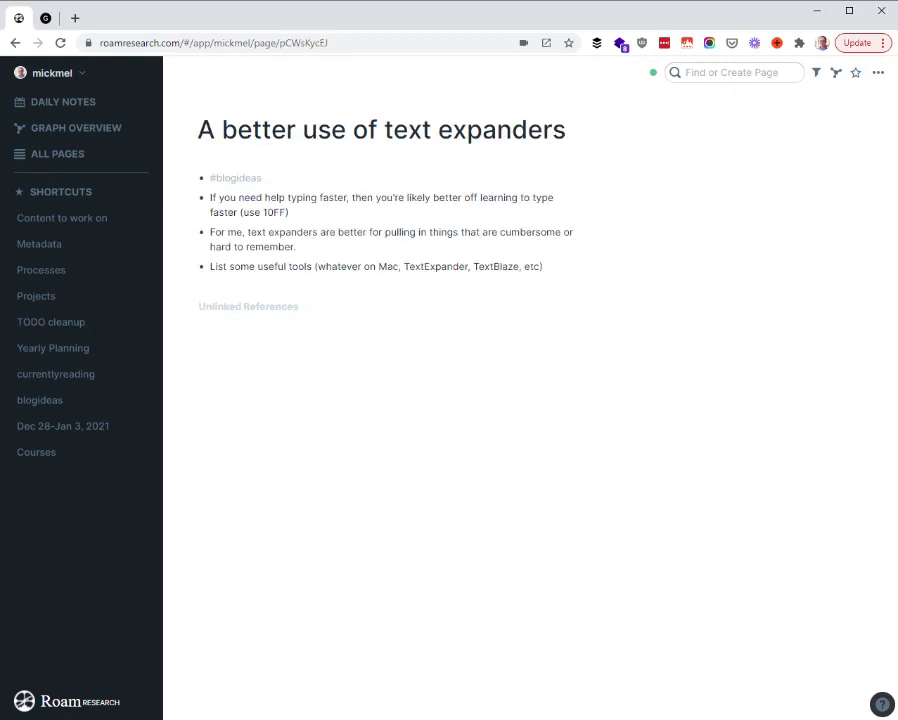
pyautogui.moveTo(300, 200); pyautogui.dragTo(395, 326)
pyautogui.click(380, 396)
pyautogui.click(15, 43)
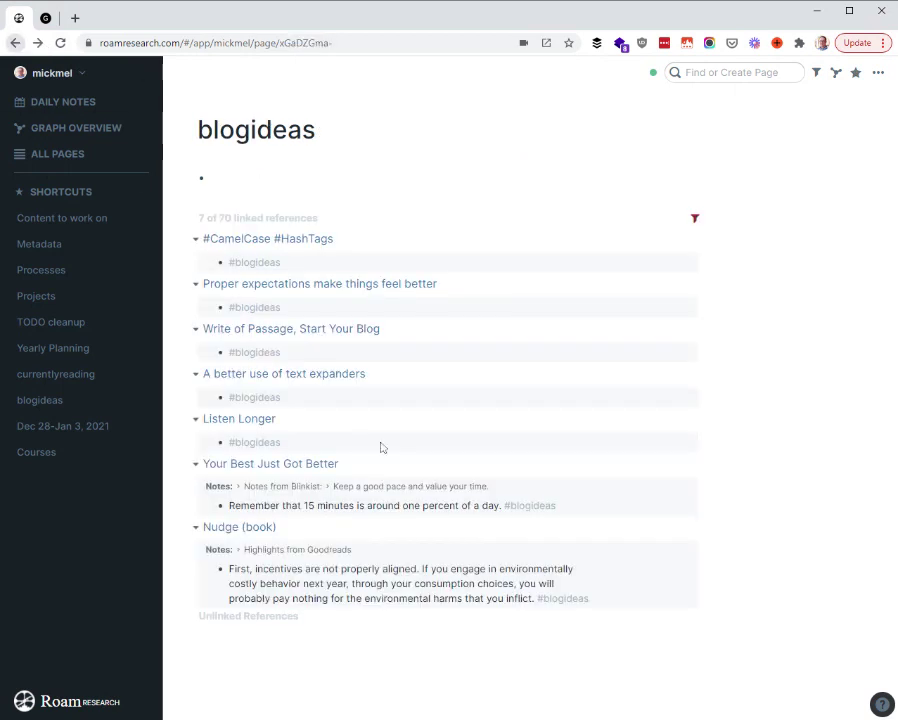